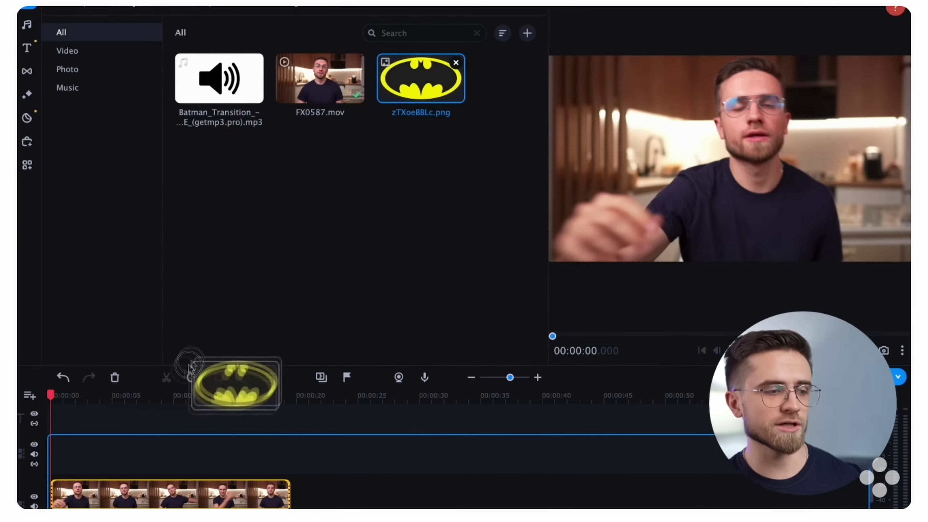
- Show the four imported video clips in the Import tab's Project files list
drag(197, 369, 129, 435)
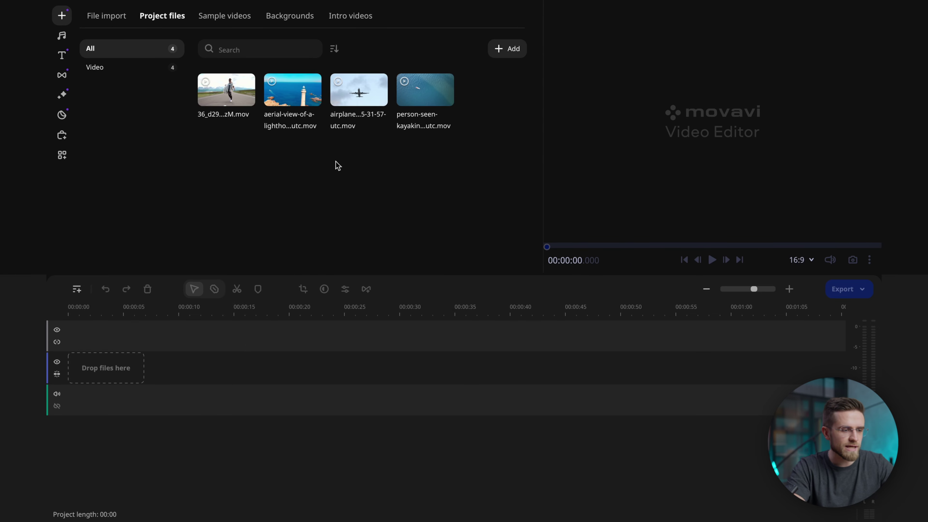
- Place the aerial lighthouse clip from Project files on the video track
drag(292, 90, 82, 357)
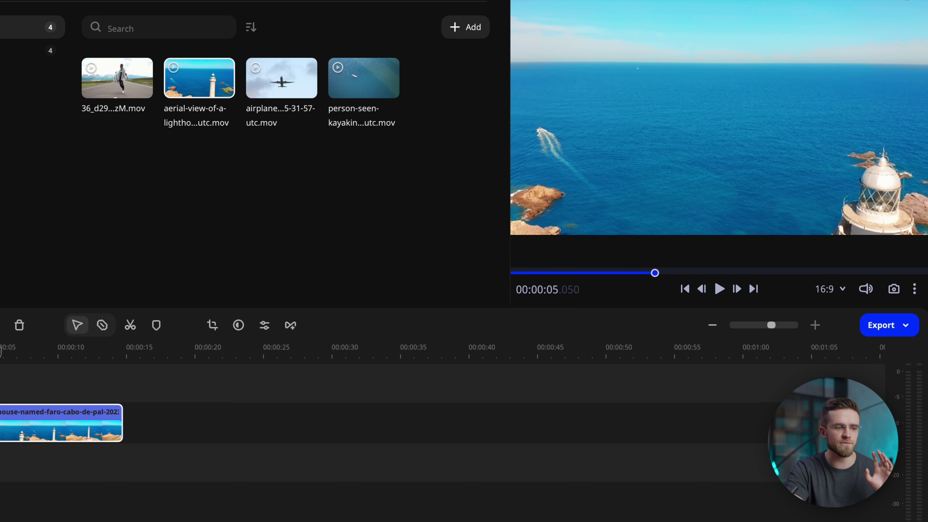
drag(0, 355, 73, 354)
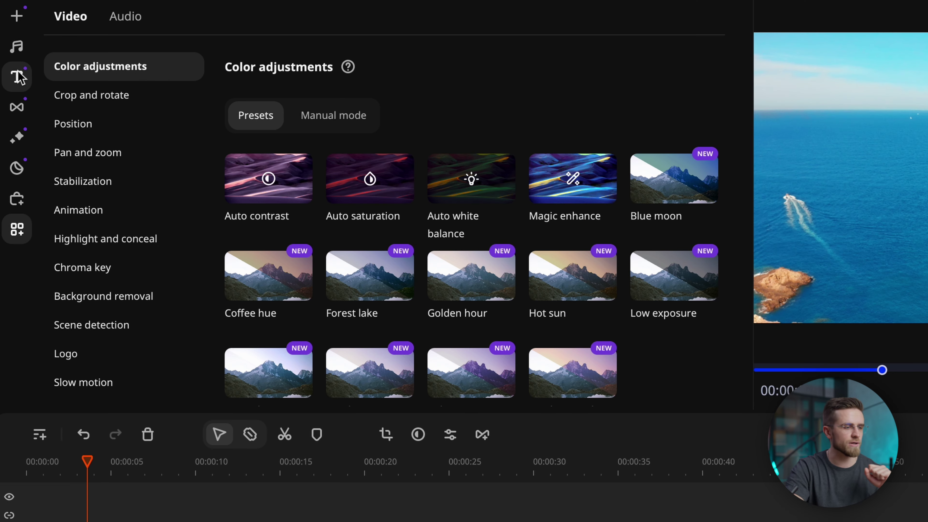
click(19, 77)
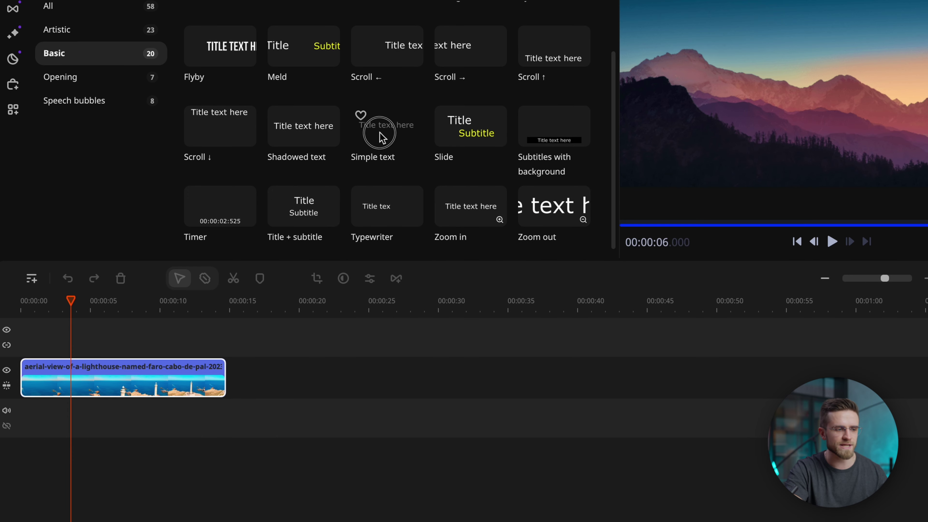
click(379, 132)
drag(390, 121, 75, 338)
click(360, 264)
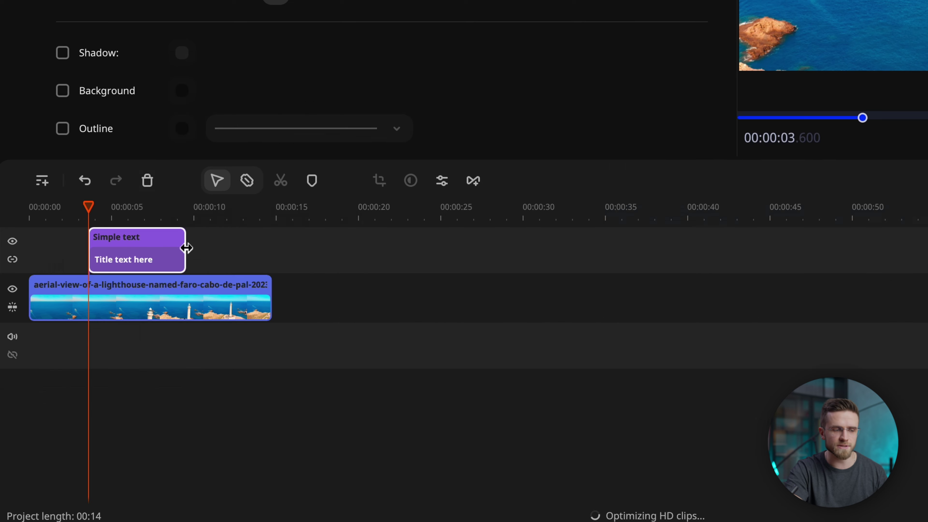
- Stretch the Simple text title to about 00:11 so it spans the lighthouse clip
drag(187, 248, 274, 257)
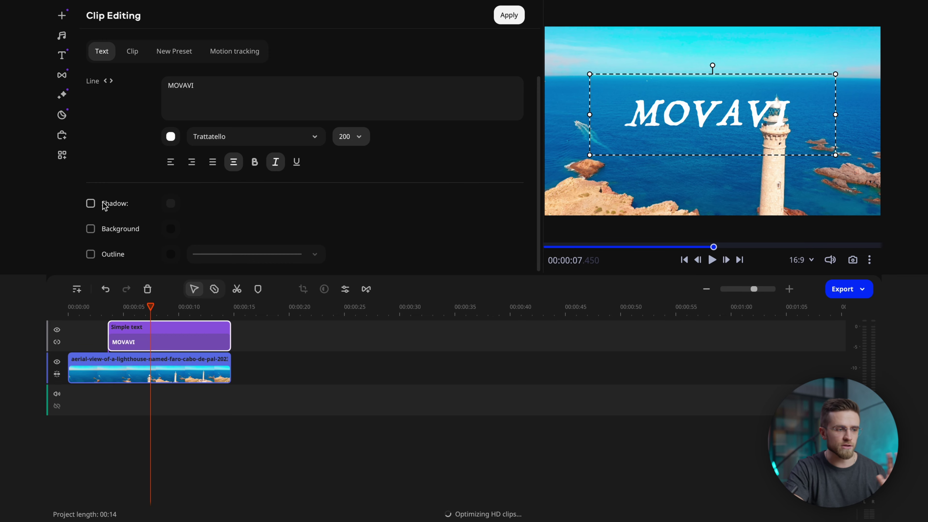
click(239, 53)
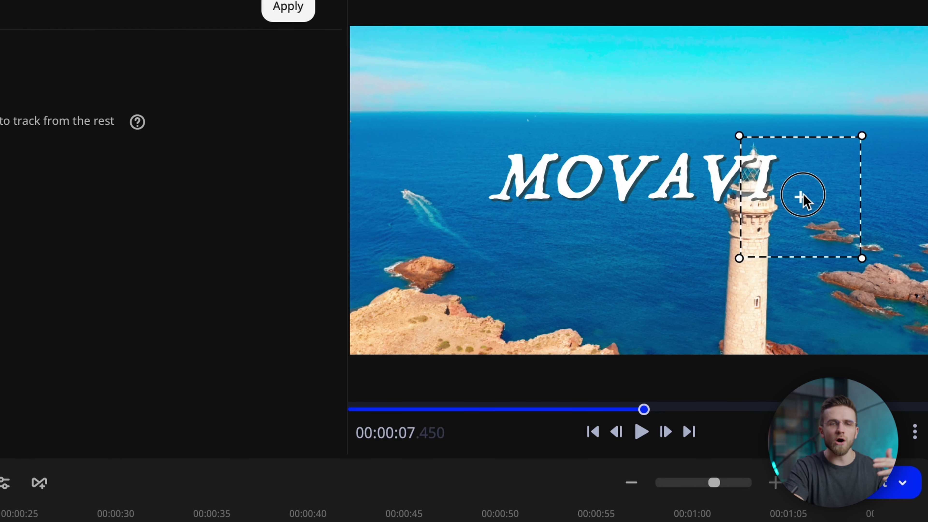
- Set the motion-tracking frame over the top of the lighthouse
drag(803, 197, 758, 197)
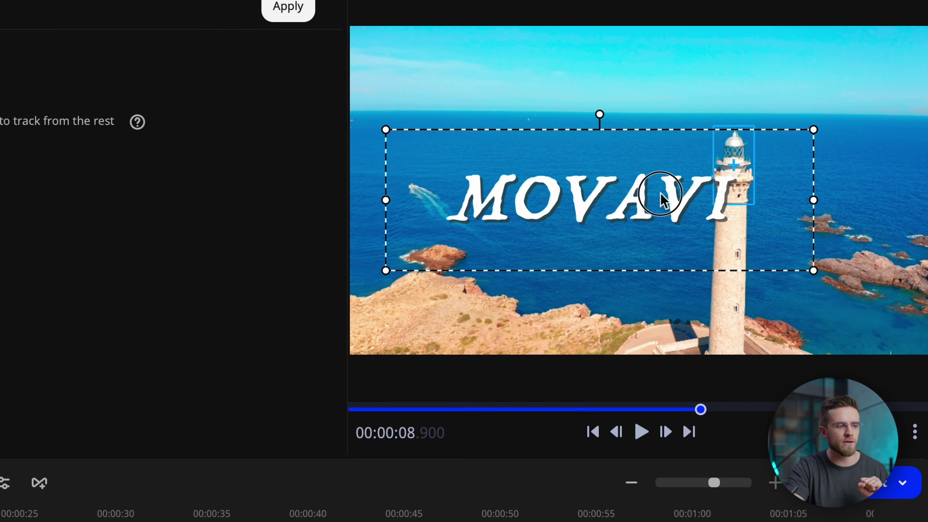
- Offset the MOVAVI title slightly left and down beside the tracked lighthouse
drag(723, 125, 716, 138)
drag(644, 216, 644, 218)
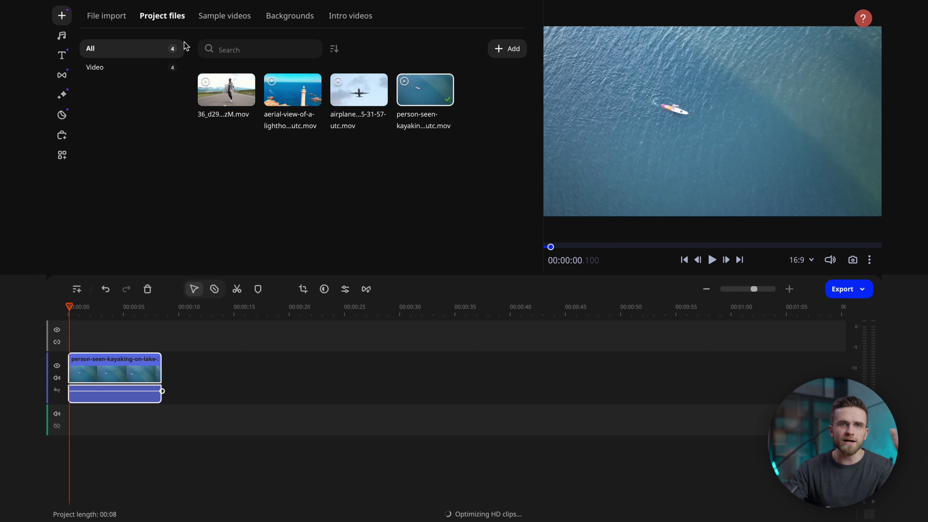
click(63, 157)
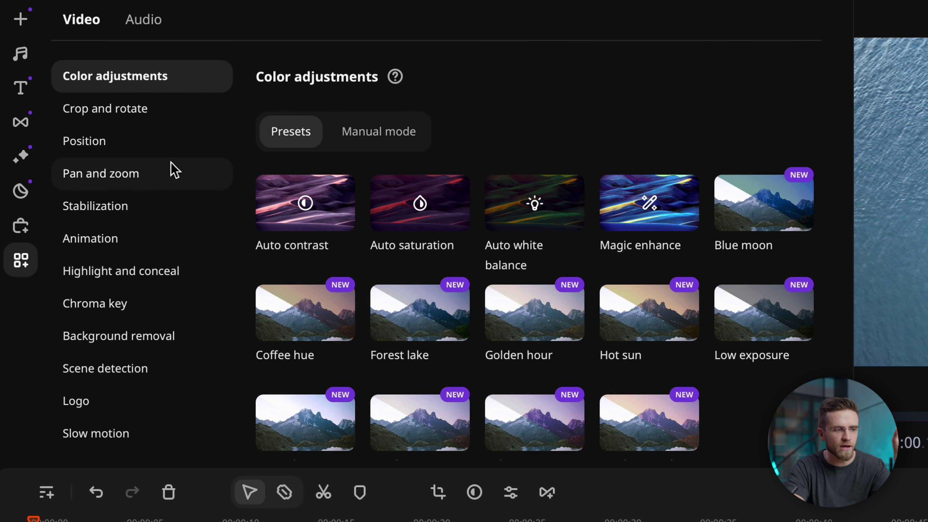
click(139, 110)
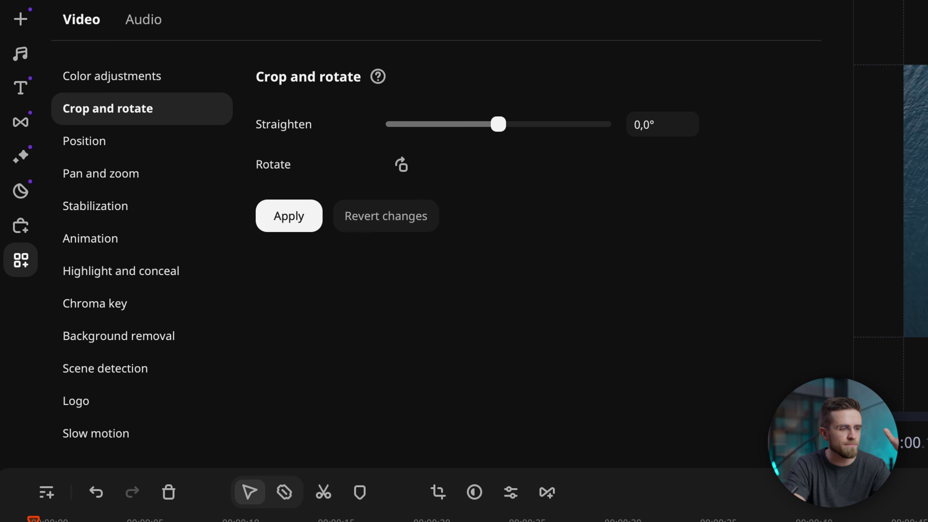
- Crop the kayaking footage to a smaller area with Crop and rotate
drag(536, 236, 595, 212)
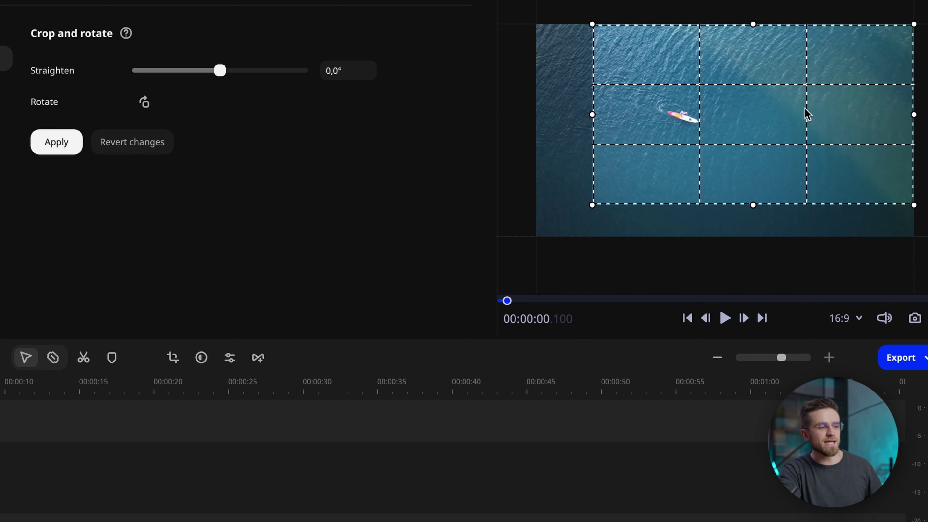
drag(803, 115, 795, 114)
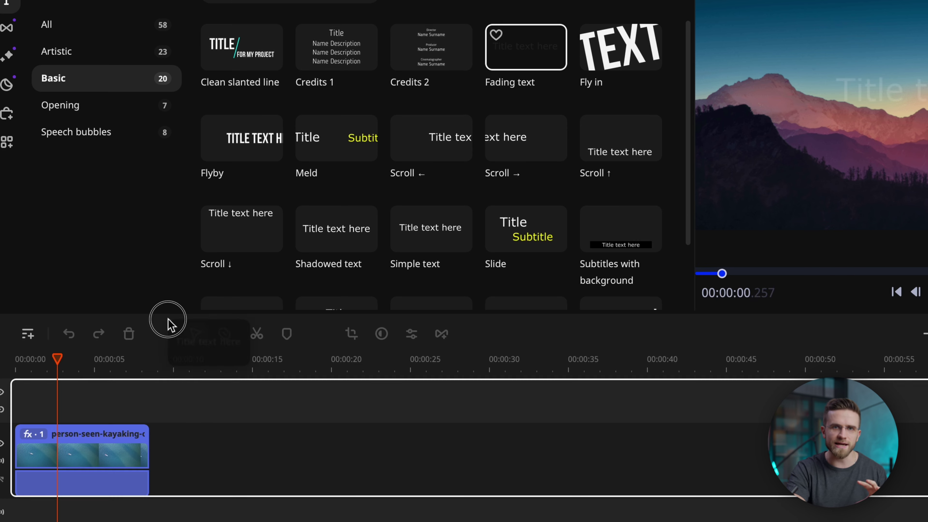
drag(166, 321, 64, 397)
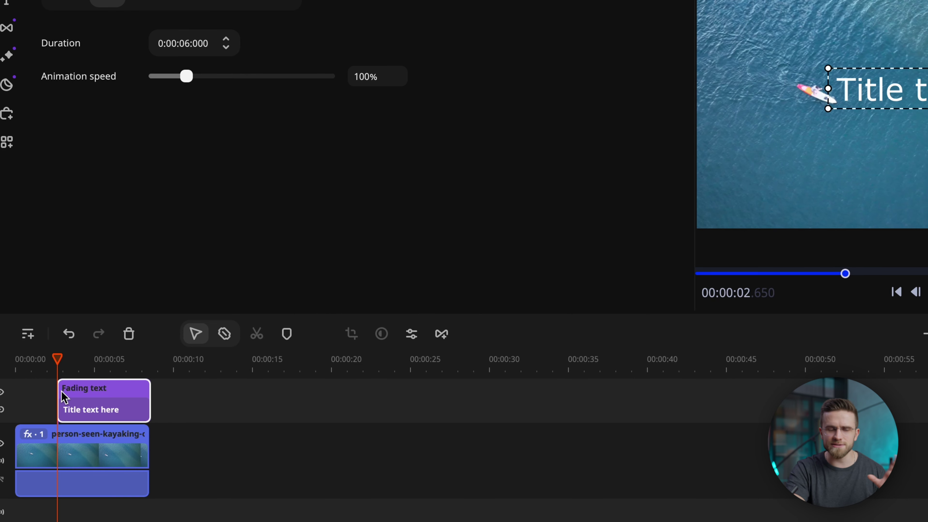
click(151, 401)
click(60, 366)
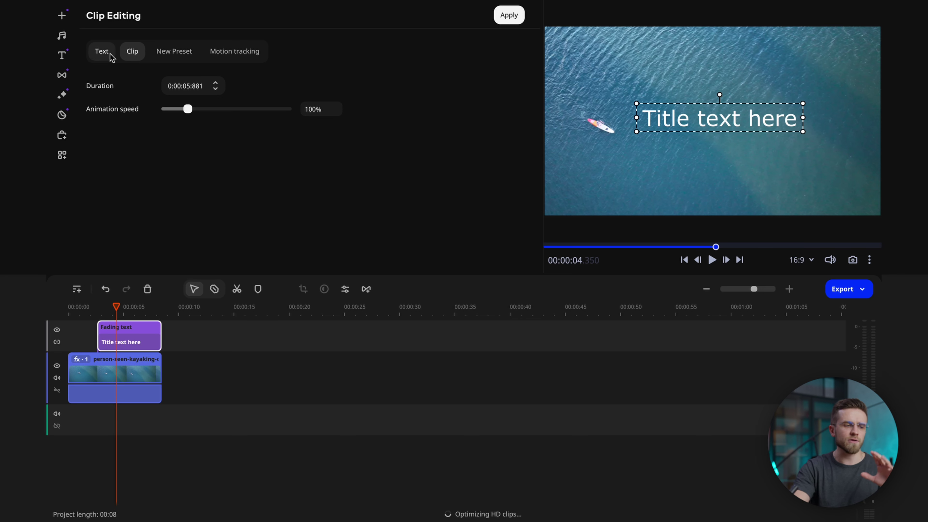
click(101, 52)
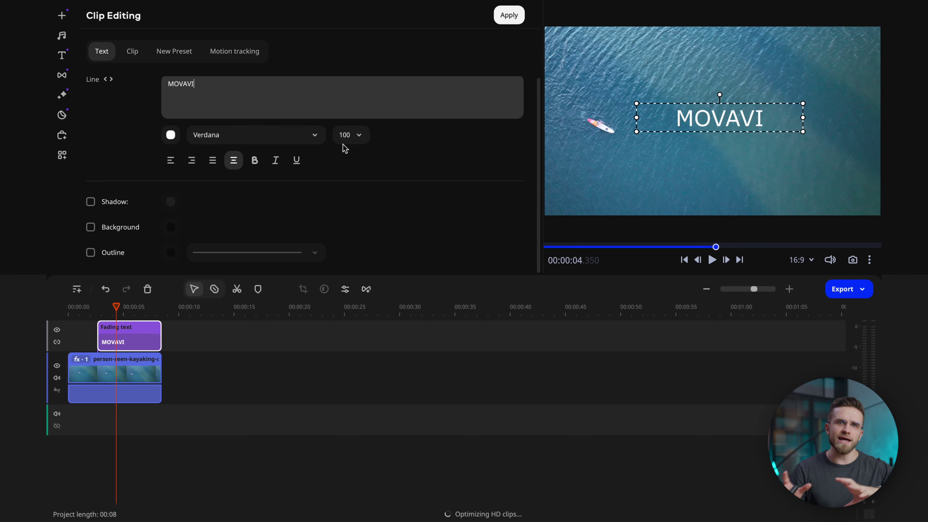
click(303, 135)
click(234, 254)
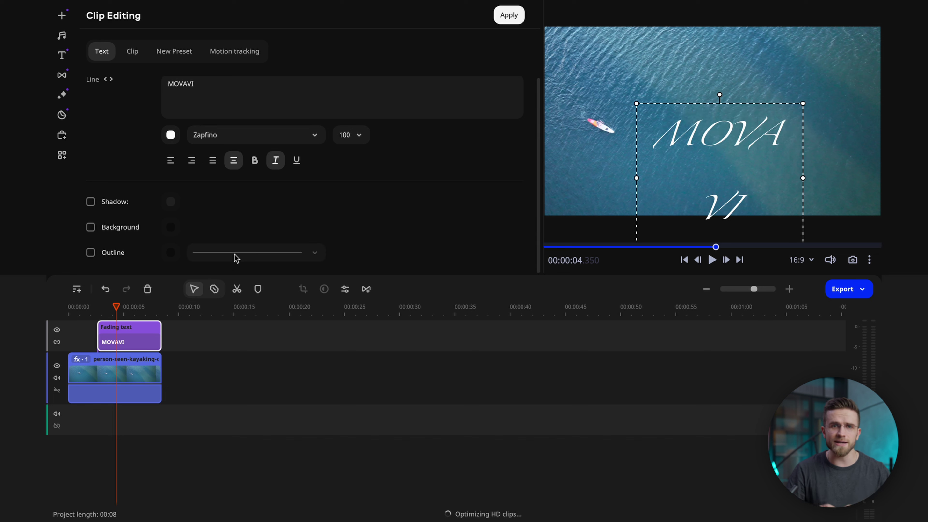
click(242, 134)
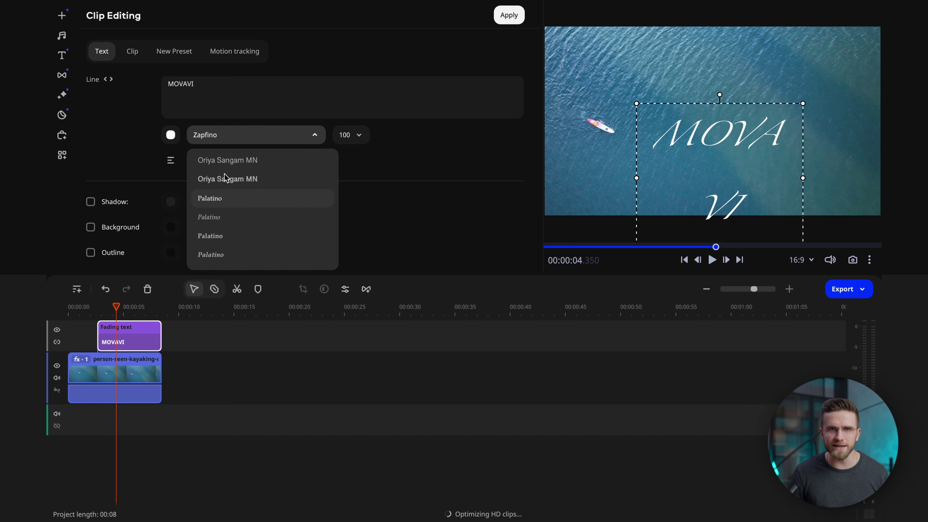
click(211, 236)
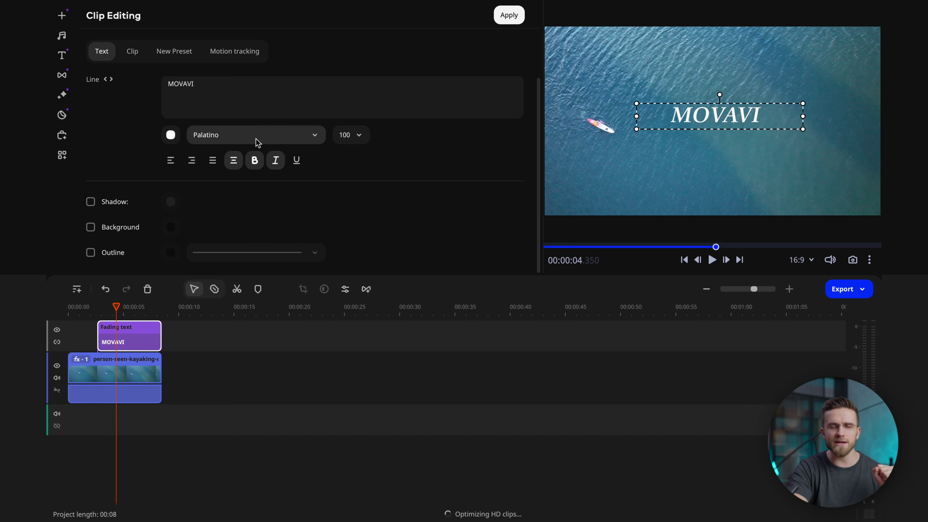
- Move the MOVAVI title to 0:00 and keyframe an Advanced animation sliding it right
click(509, 15)
drag(98, 335, 75, 335)
click(62, 155)
click(104, 142)
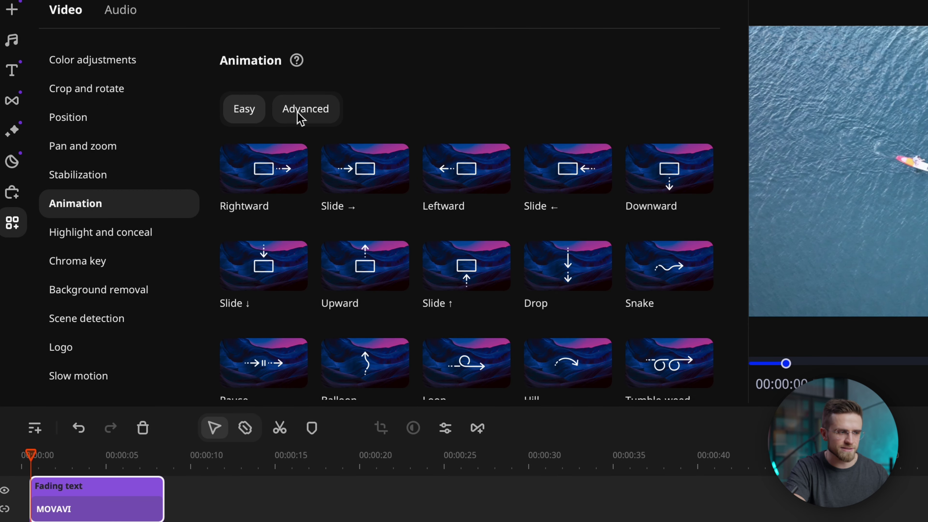
click(300, 117)
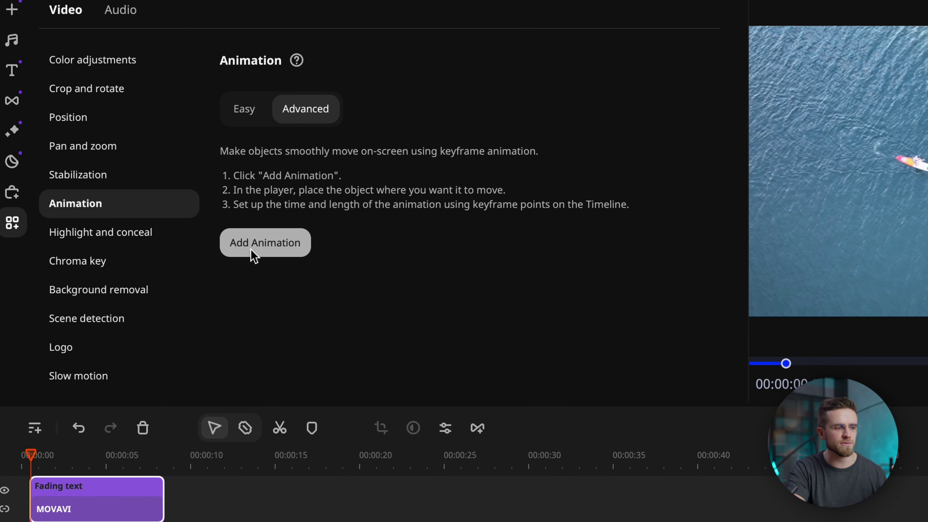
click(254, 256)
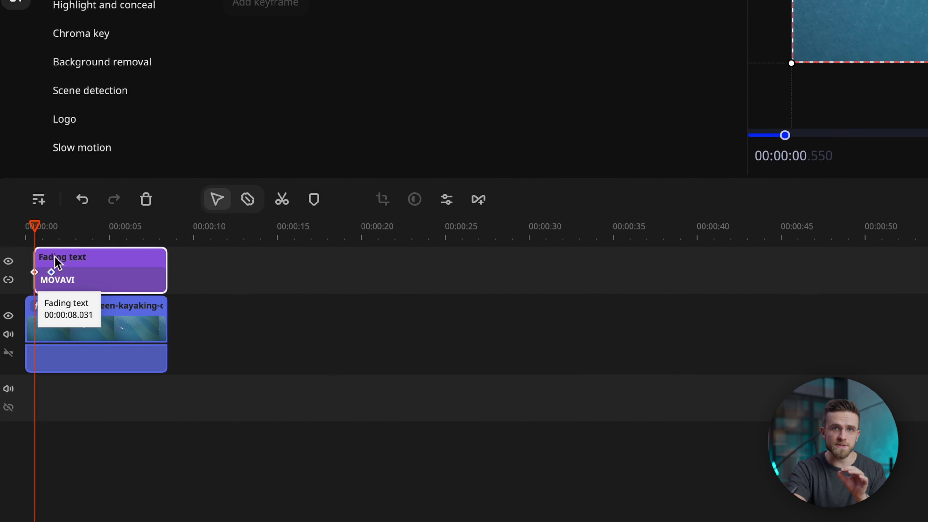
click(56, 230)
click(52, 272)
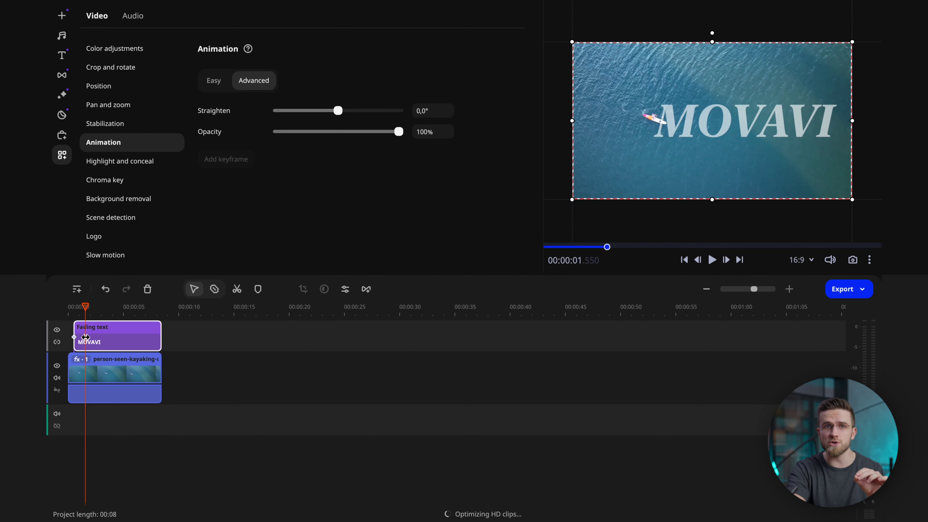
drag(696, 135, 806, 130)
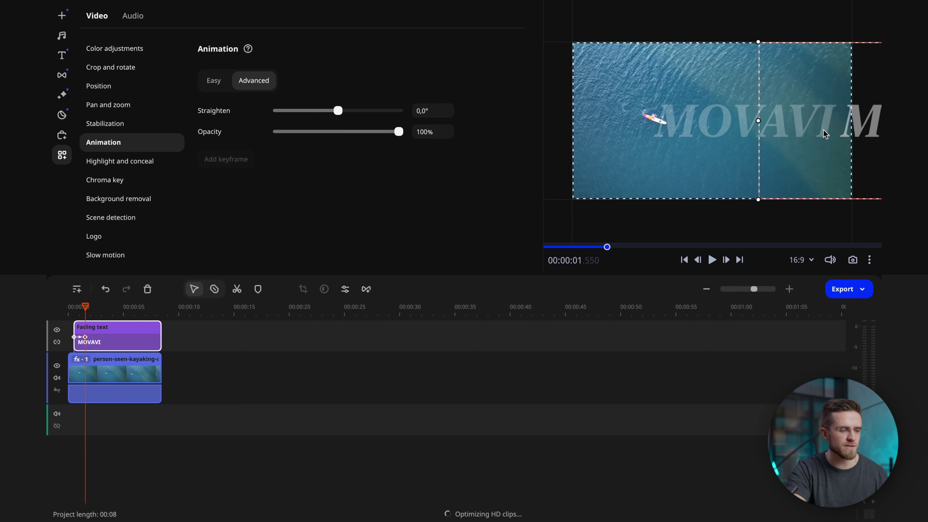
drag(84, 308, 74, 308)
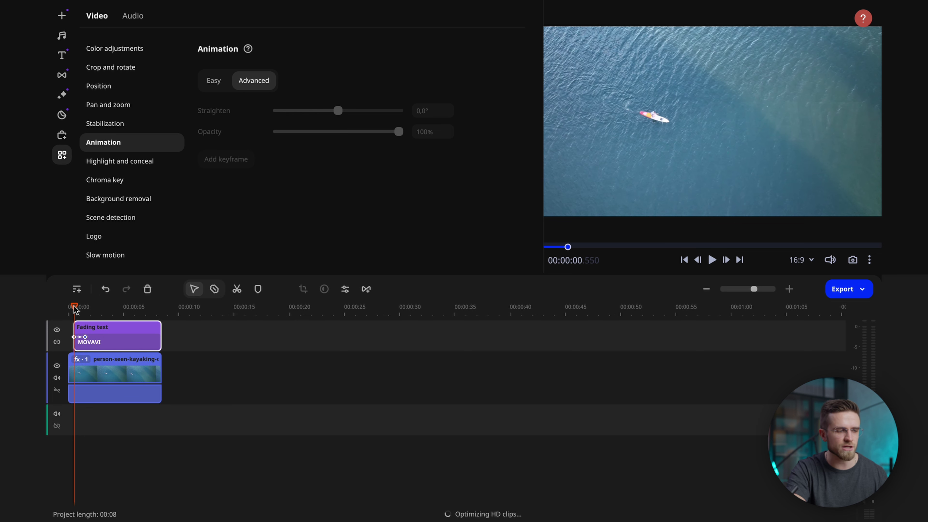
click(839, 132)
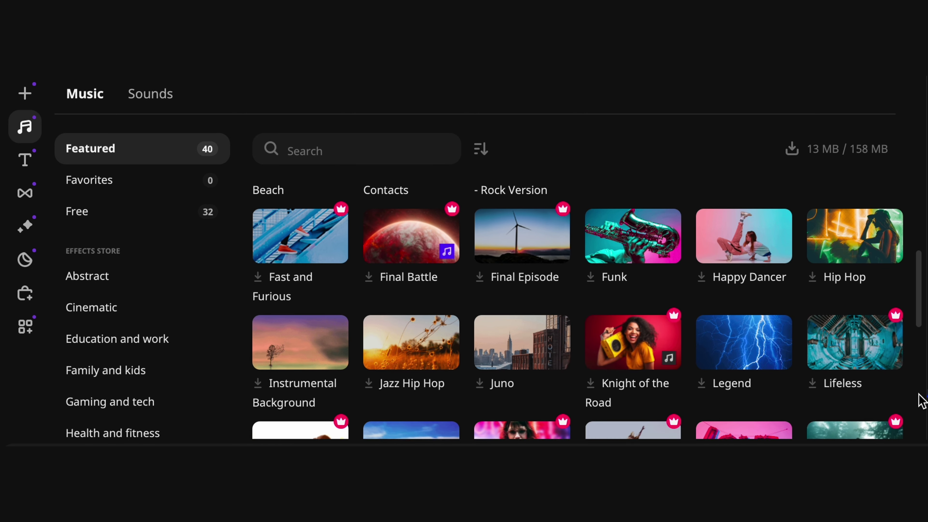
scroll(920, 400, down, 1)
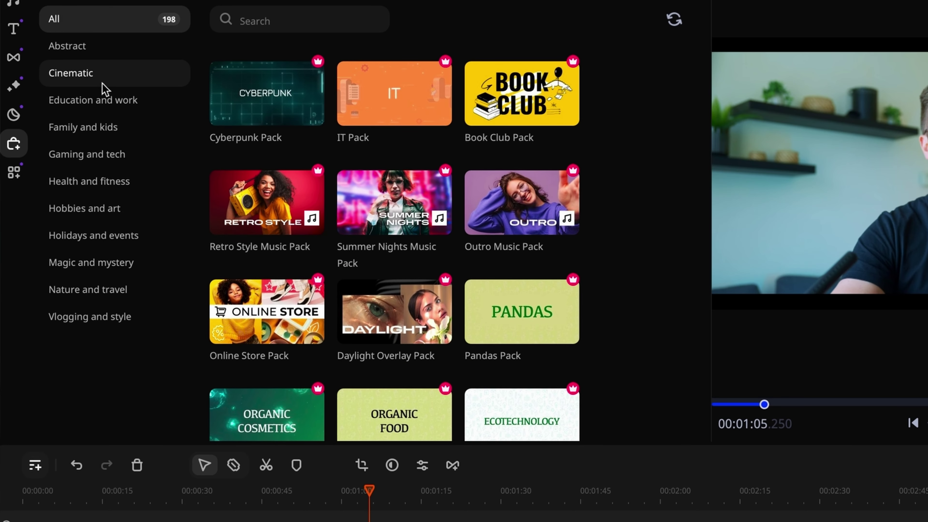
scroll(290, 241, down, 6)
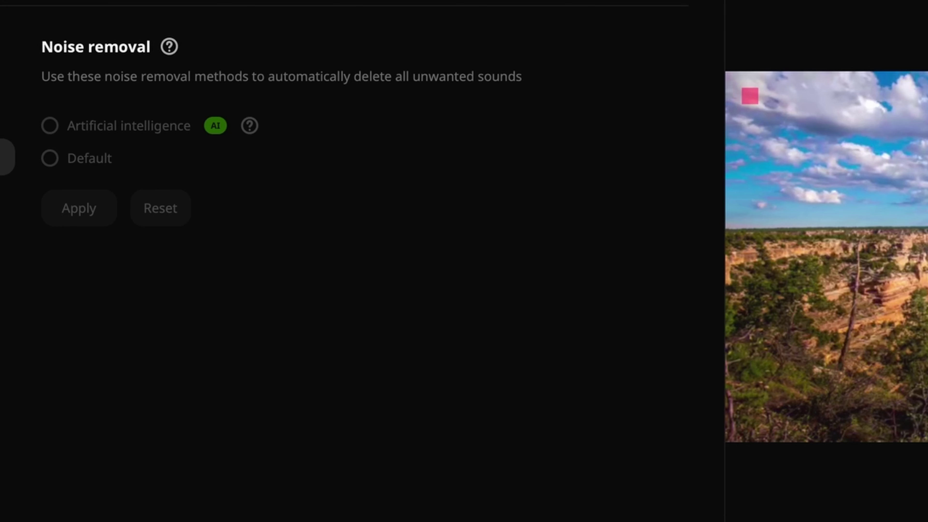
click(50, 124)
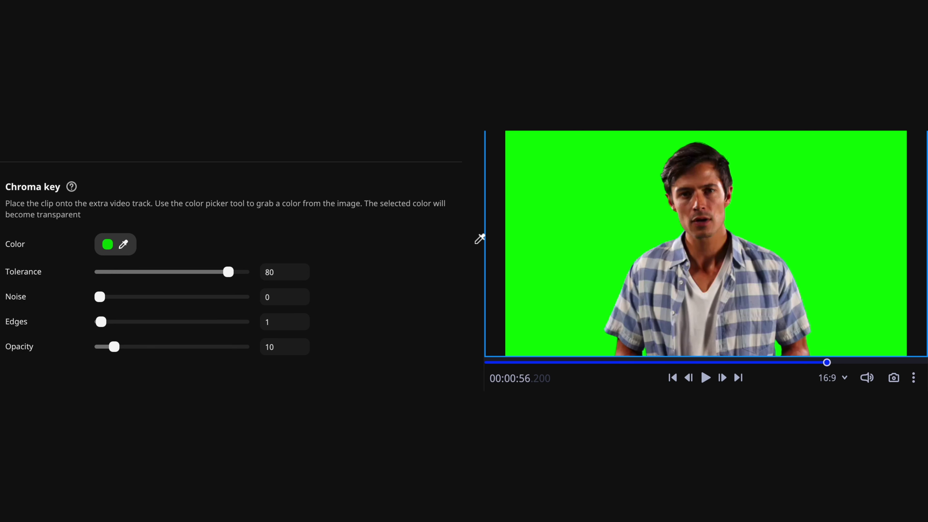
- Chroma-key out the green background and add the Neon glitch 1 transition between clips
click(543, 246)
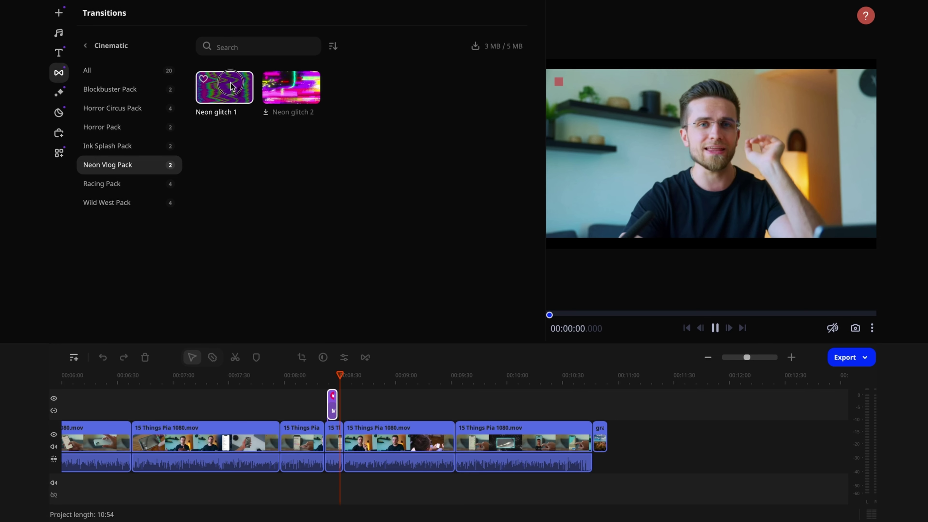
drag(231, 86, 281, 448)
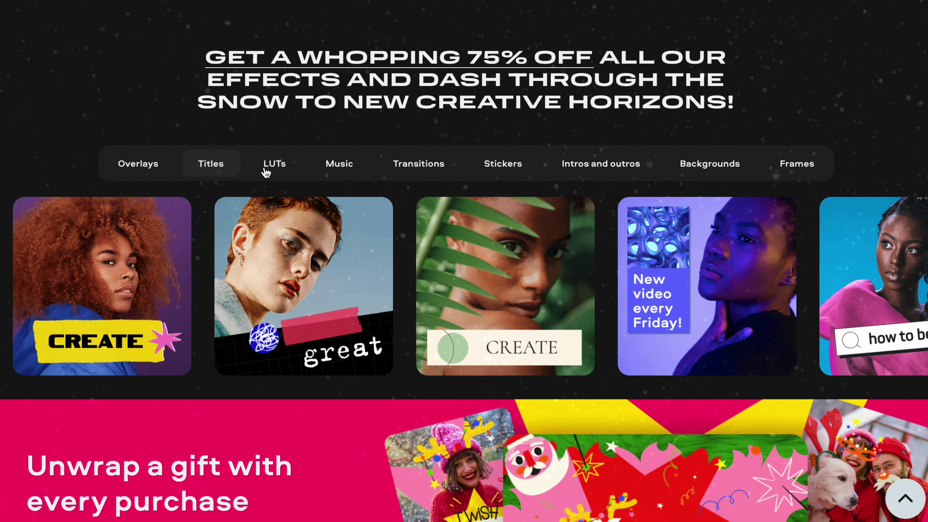
- Browse the effects store's category tabs, ending on the Music effects
click(270, 170)
click(333, 170)
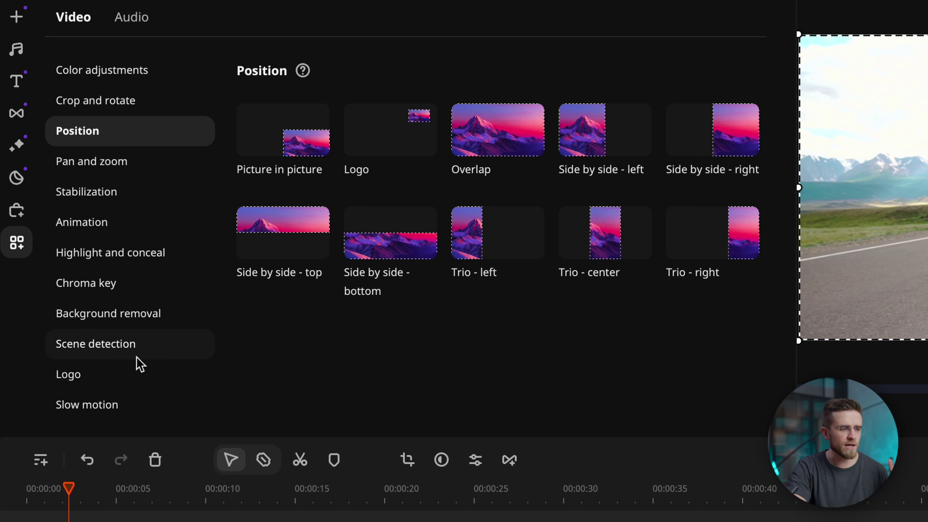
click(113, 322)
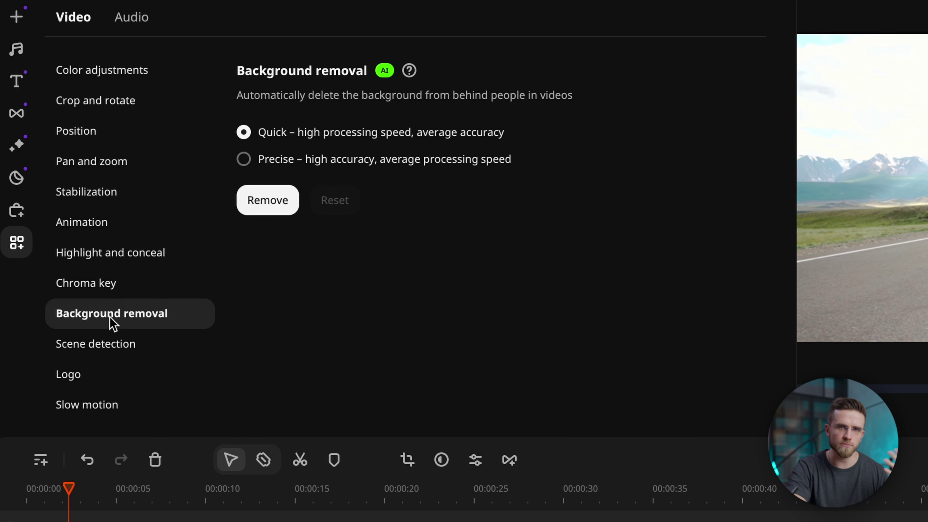
click(262, 210)
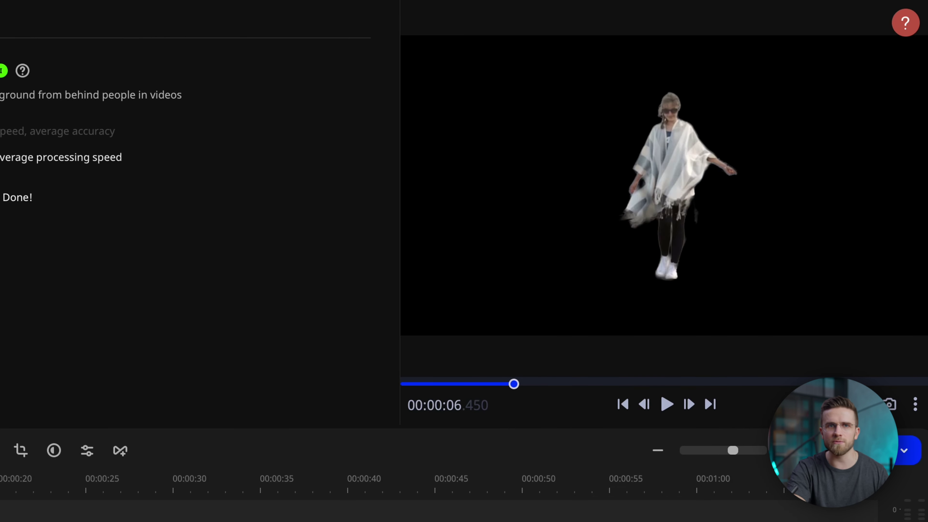
drag(0, 502, 33, 503)
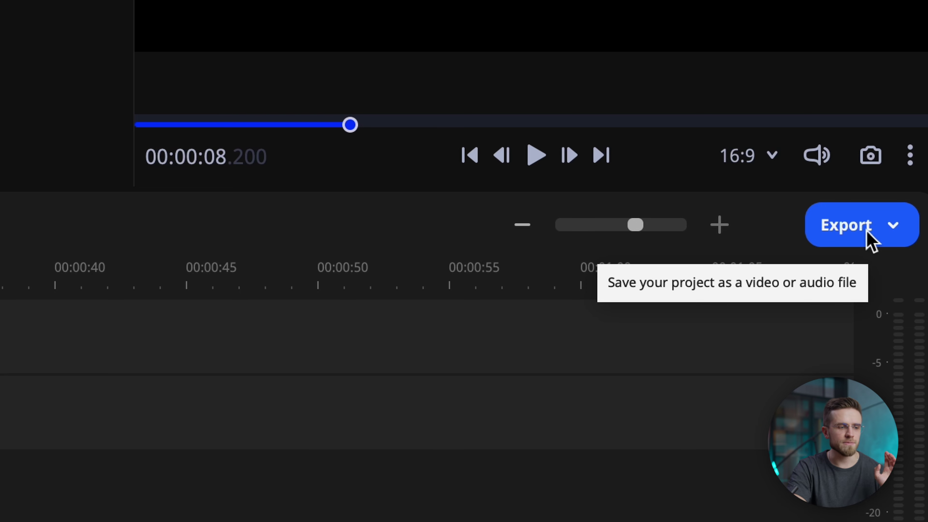
click(868, 235)
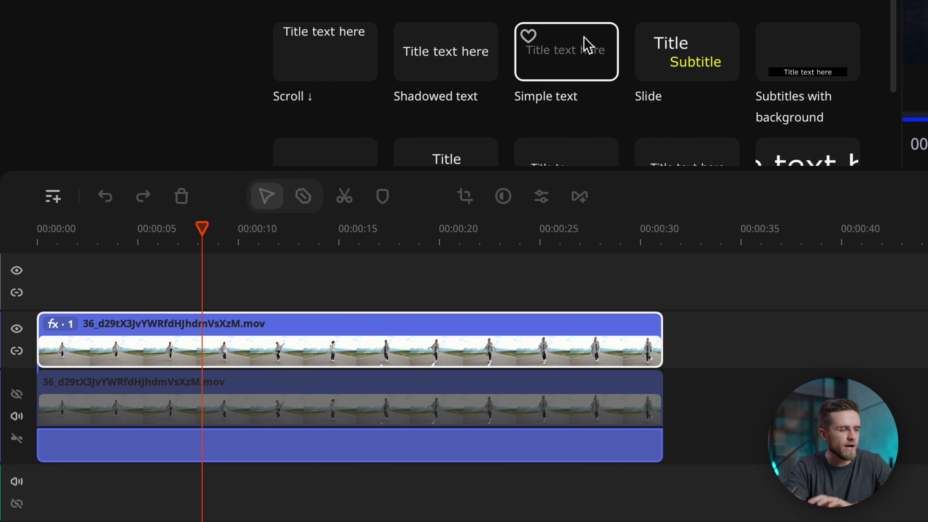
- Add another Simple text title on the top track above the cut-out dancer
drag(586, 42, 119, 283)
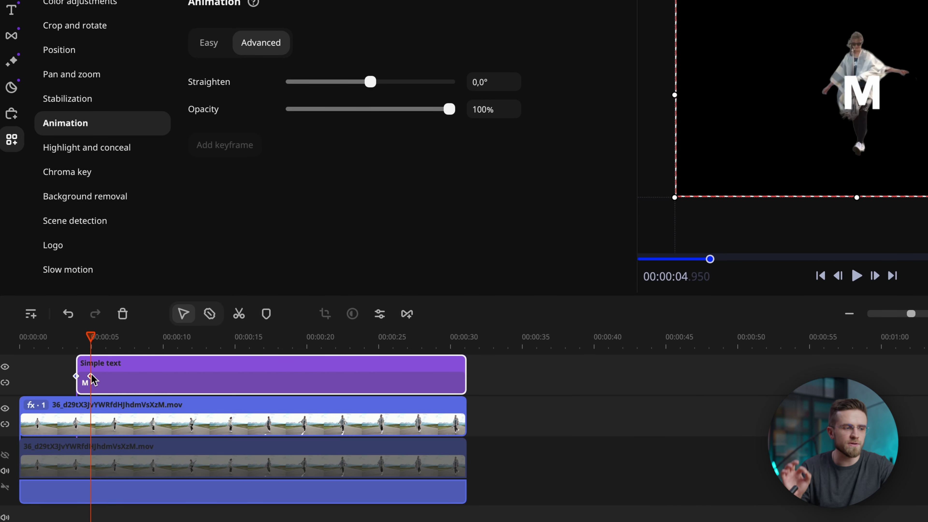
- Shift the letter V right and down at the 00:00:10.350 keyframe, then preview its animation around the dancer
click(77, 375)
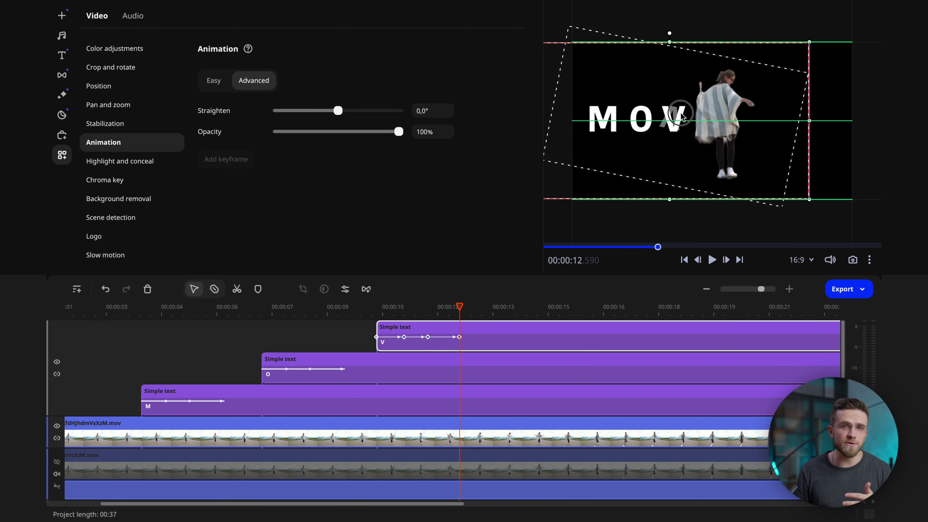
click(377, 308)
drag(711, 111, 725, 114)
drag(340, 321, 404, 317)
click(721, 104)
drag(700, 116, 691, 117)
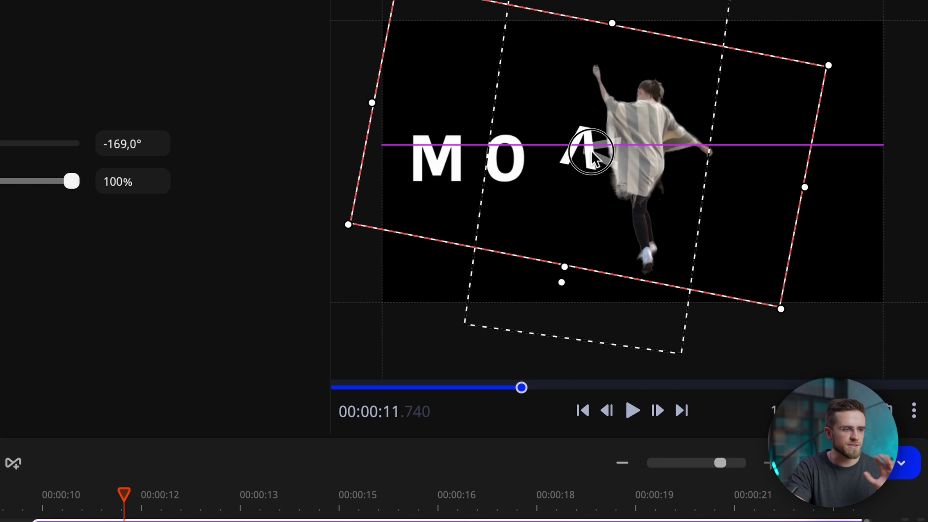
drag(593, 157, 592, 158)
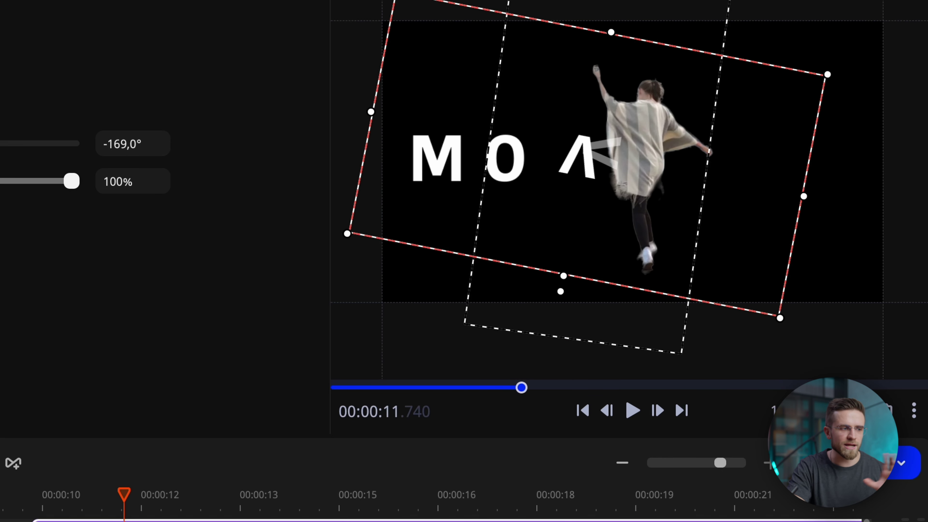
drag(161, 501, 141, 512)
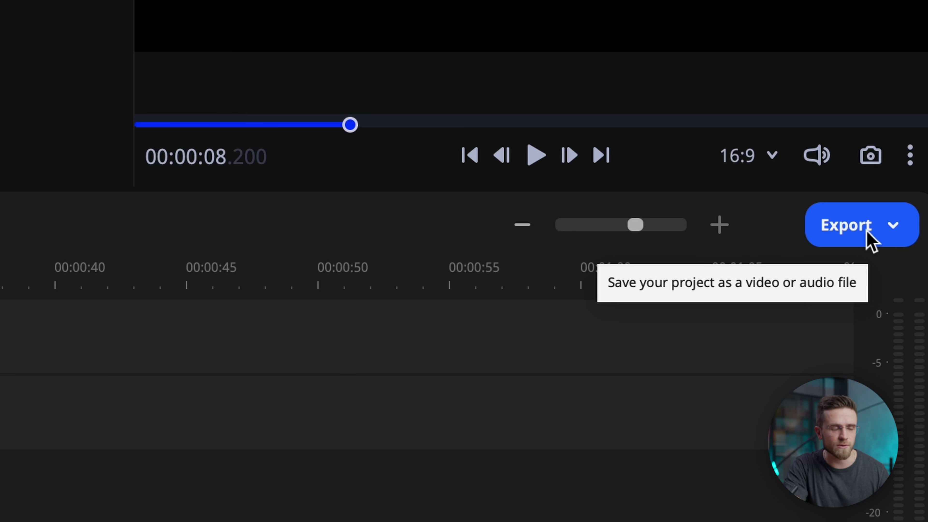
click(867, 231)
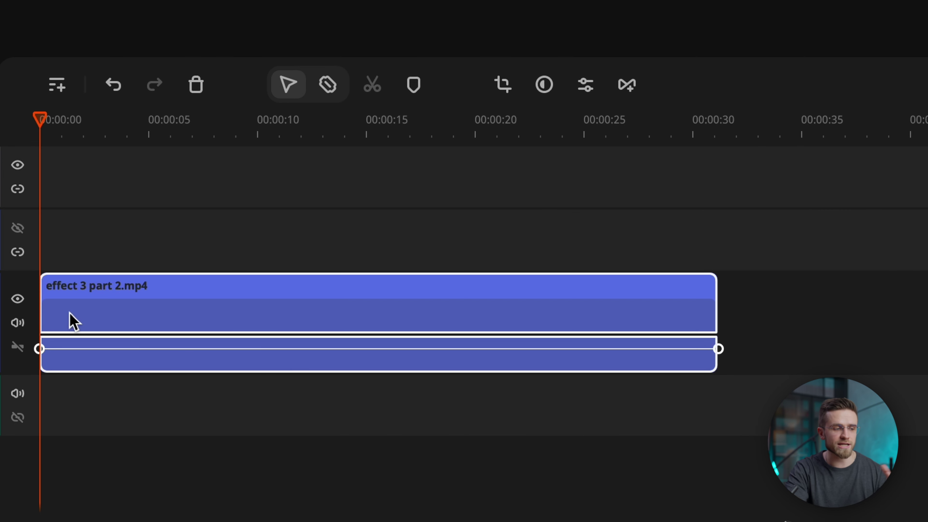
- Place the cut-out dancer clip effect 3 part 1.mp4 on the track above the lettered clip
drag(146, 58, 39, 231)
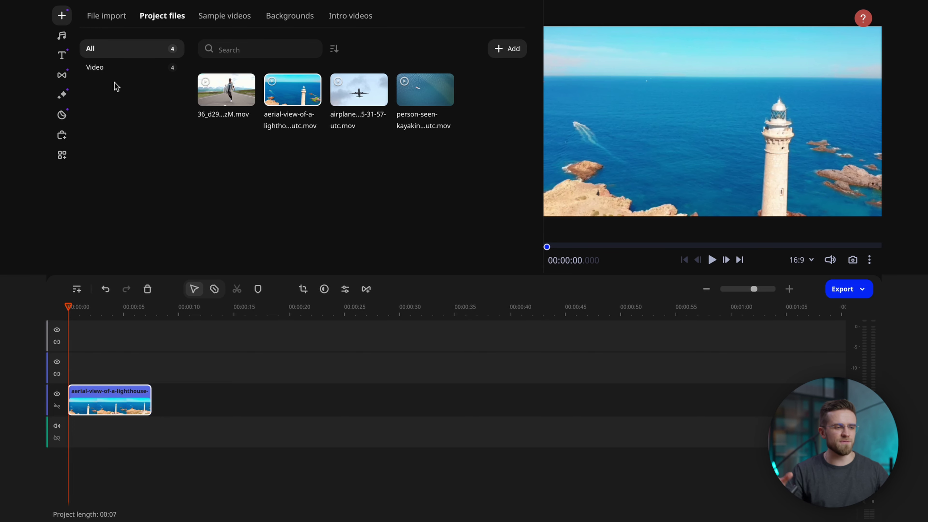
click(62, 54)
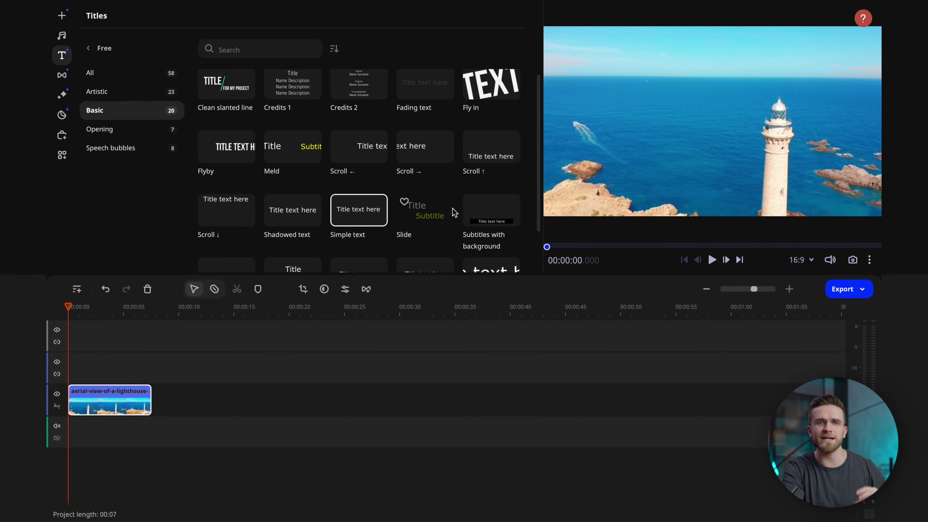
drag(367, 217, 76, 343)
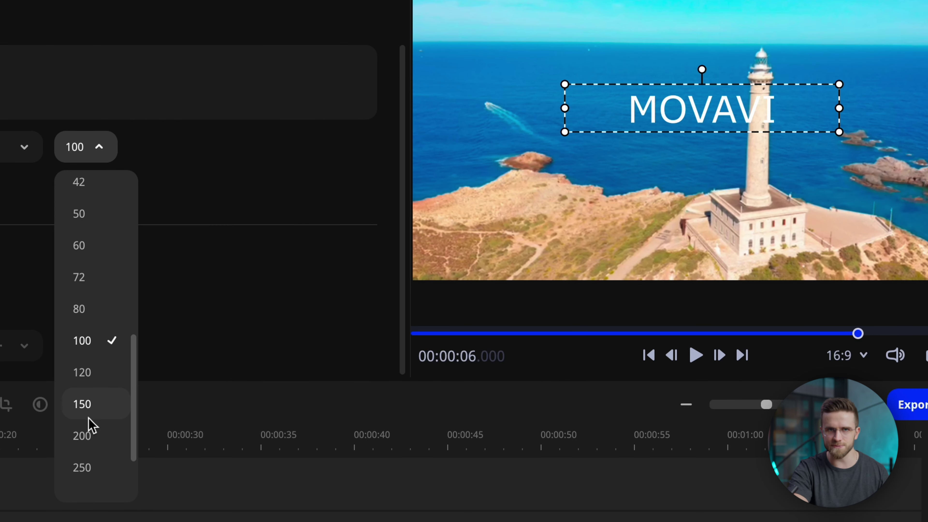
- Set the MOVAVI title size to 200 and export the project as a video
click(83, 435)
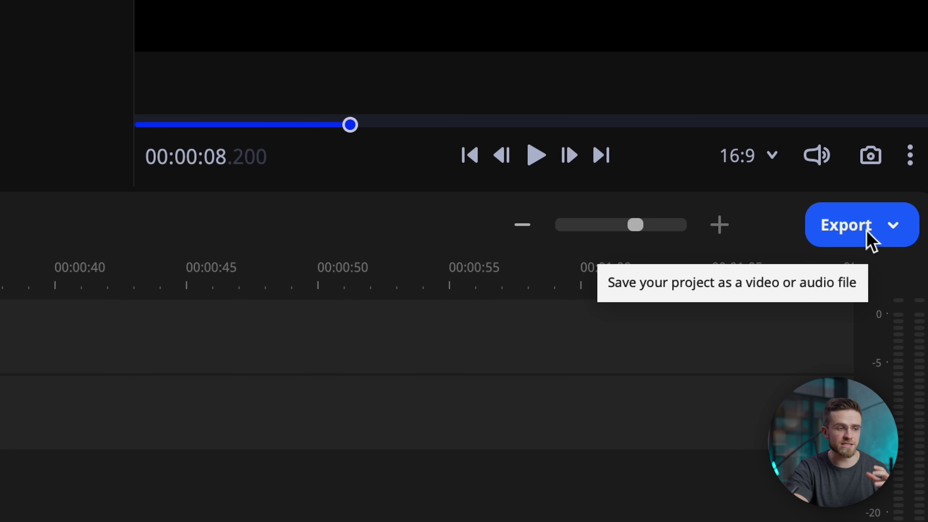
click(870, 240)
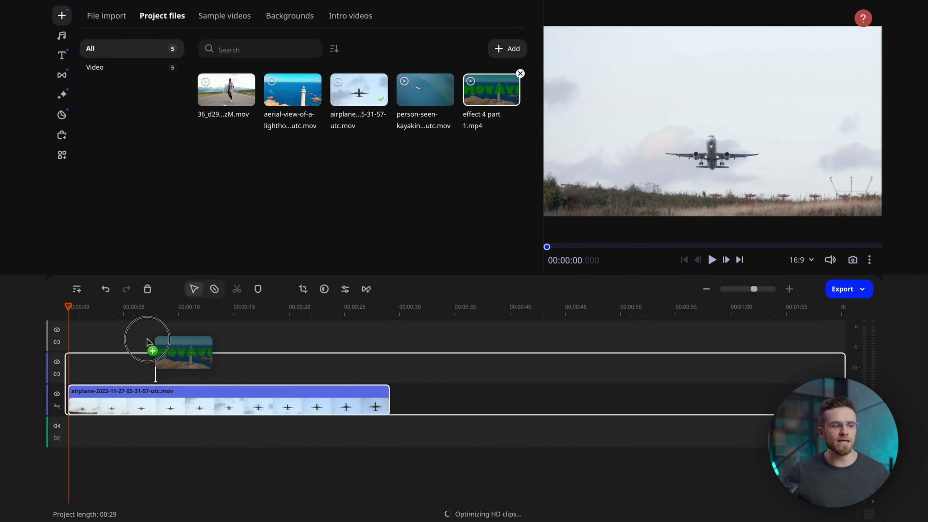
- Put effect 4 part 1.mp4 on the second track, and chroma-key its green letters with the eyedropper
drag(147, 342, 117, 355)
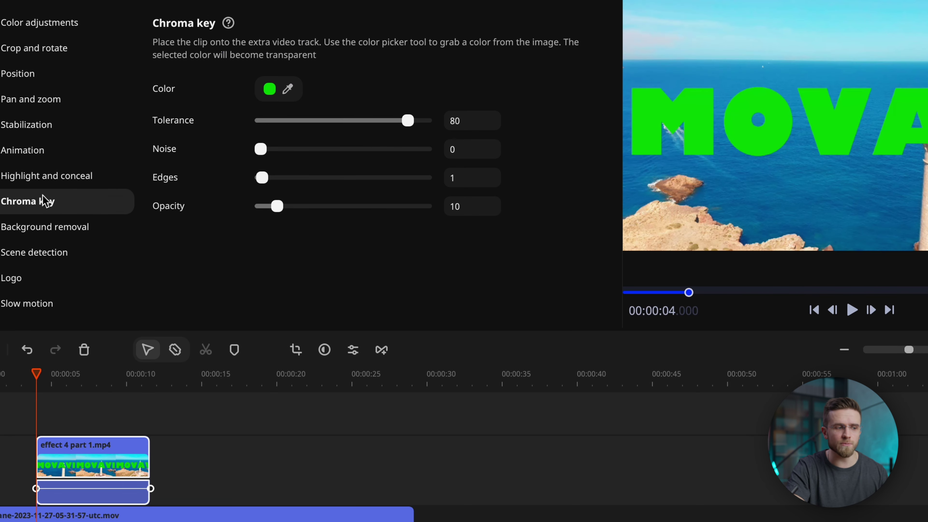
click(288, 88)
click(654, 114)
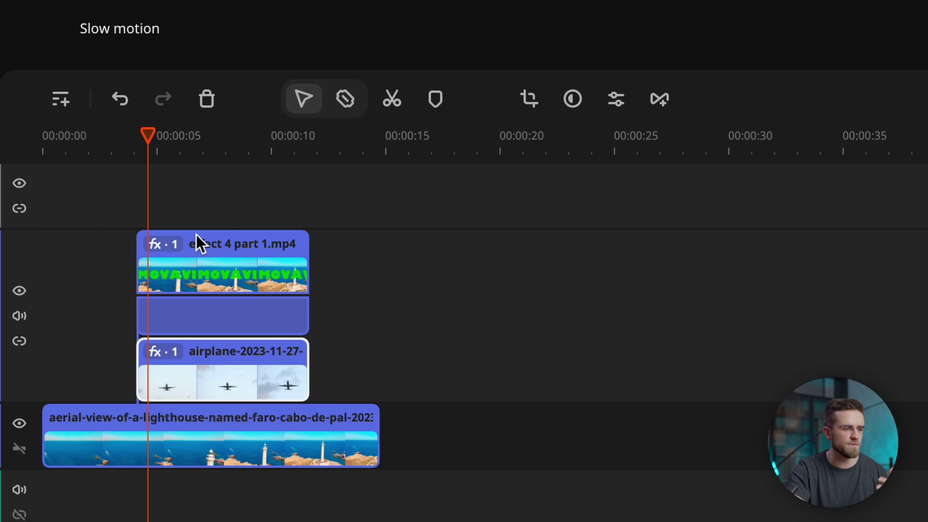
mouse_move(196, 235)
mouse_down()
mouse_move(233, 289)
mouse_move(231, 357)
mouse_move(242, 373)
mouse_move(270, 273)
mouse_up()
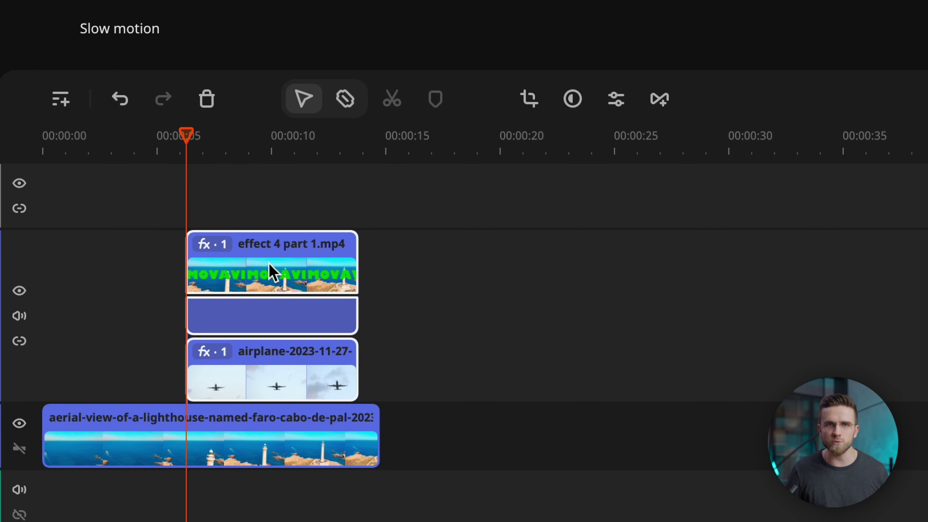
click(70, 99)
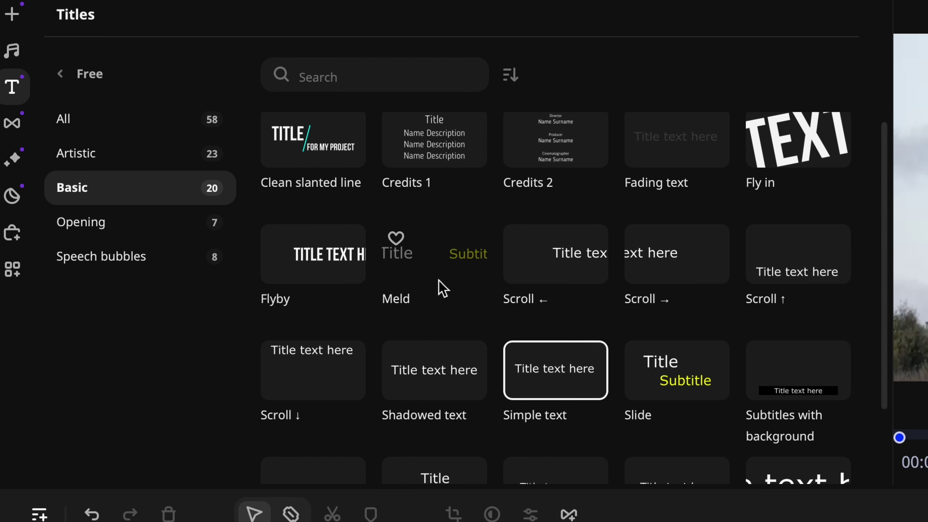
- Add the Artistic Charming galaxy 2 title at 00:00:22, shorten it, and play back the titles
click(140, 163)
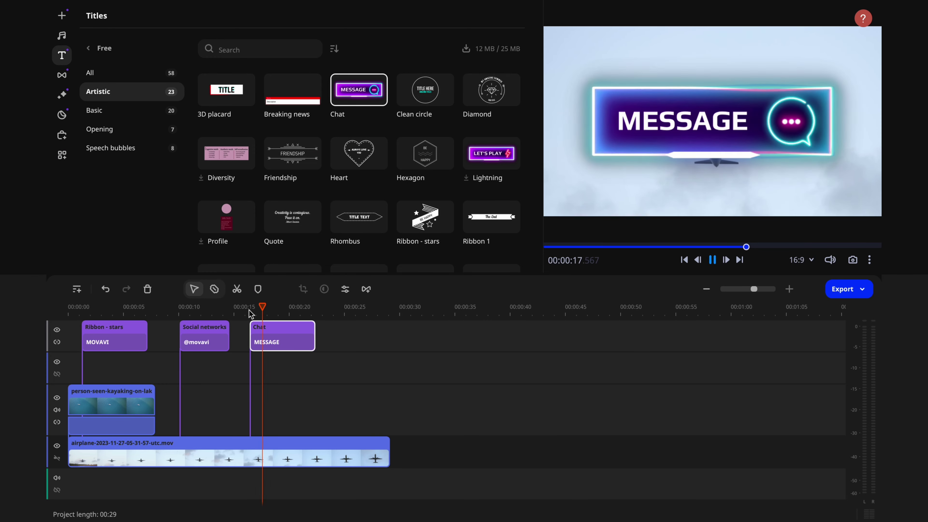
double_click(282, 335)
click(211, 104)
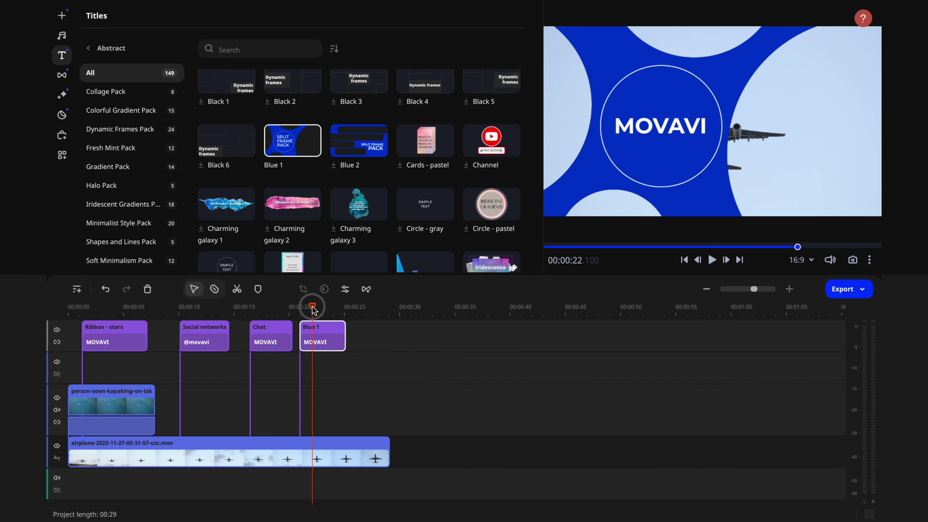
drag(301, 310, 299, 310)
drag(292, 203, 323, 332)
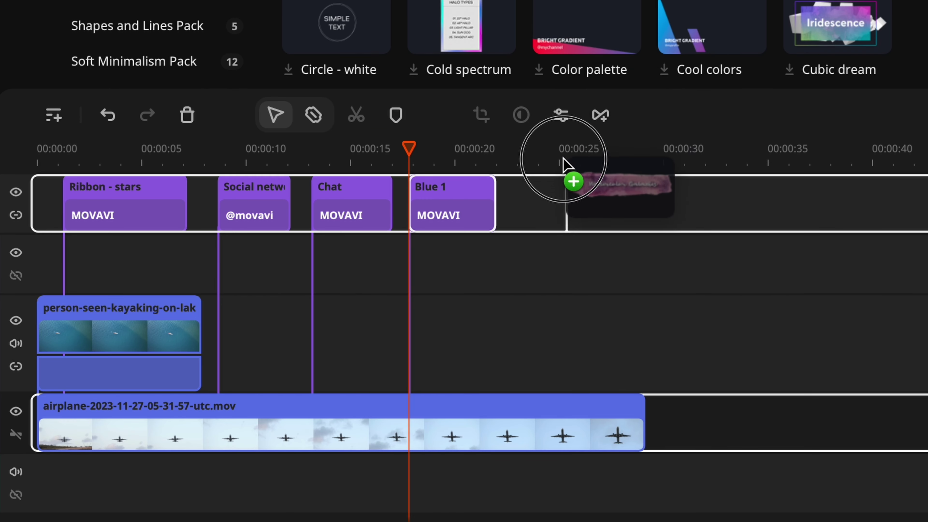
drag(516, 199, 565, 213)
drag(565, 213, 566, 213)
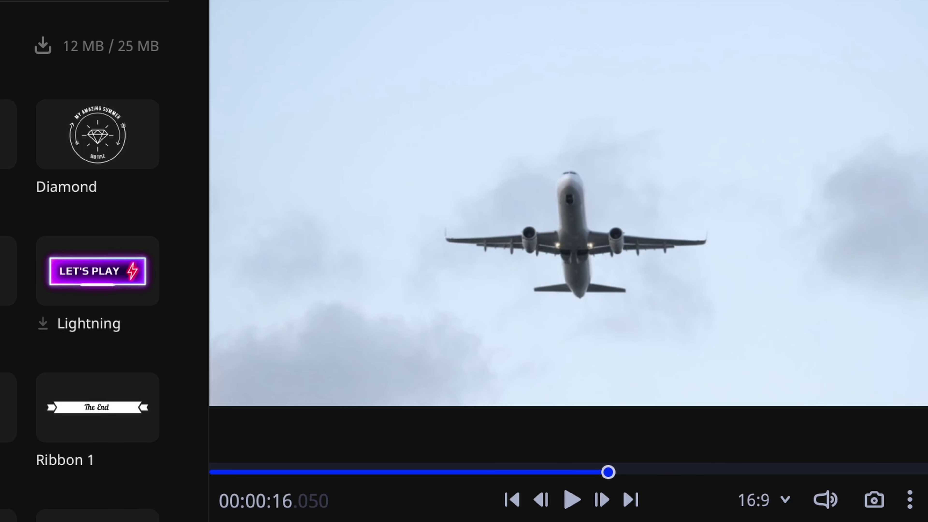
key(space)
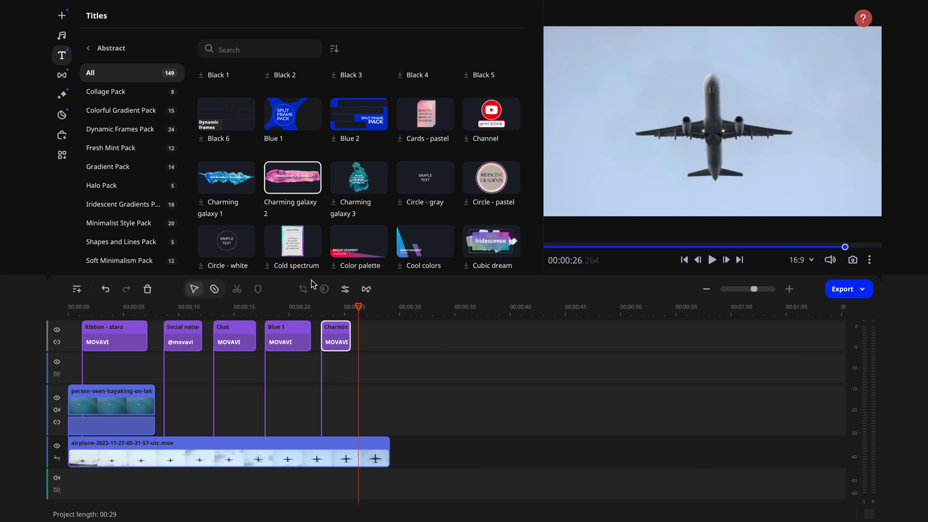
scroll(286, 234, down, 3)
scroll(344, 216, down, 3)
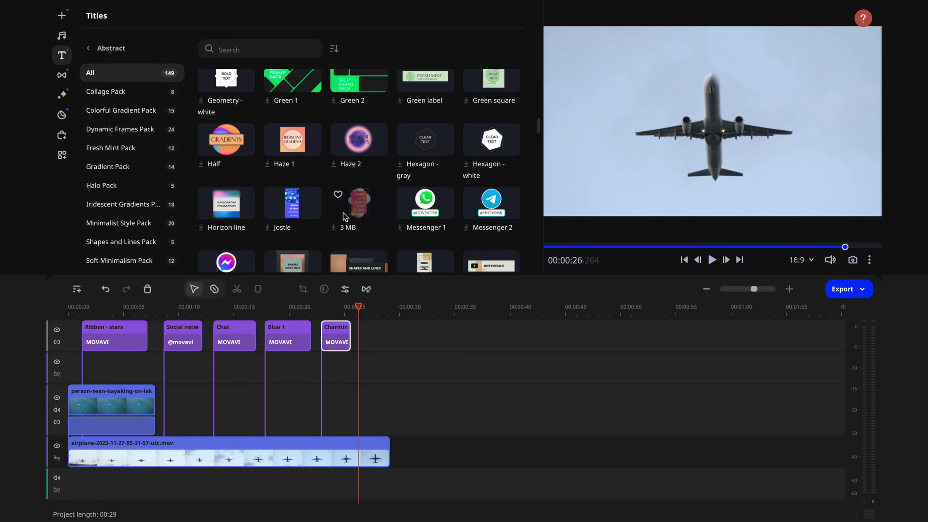